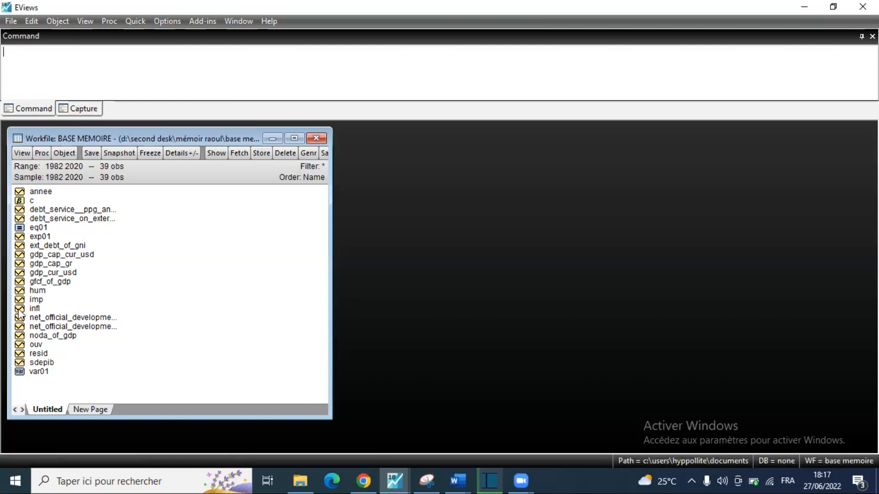
Open the infl series from the workfile and display its yearly values as a spreadsheet
double_click(35, 310)
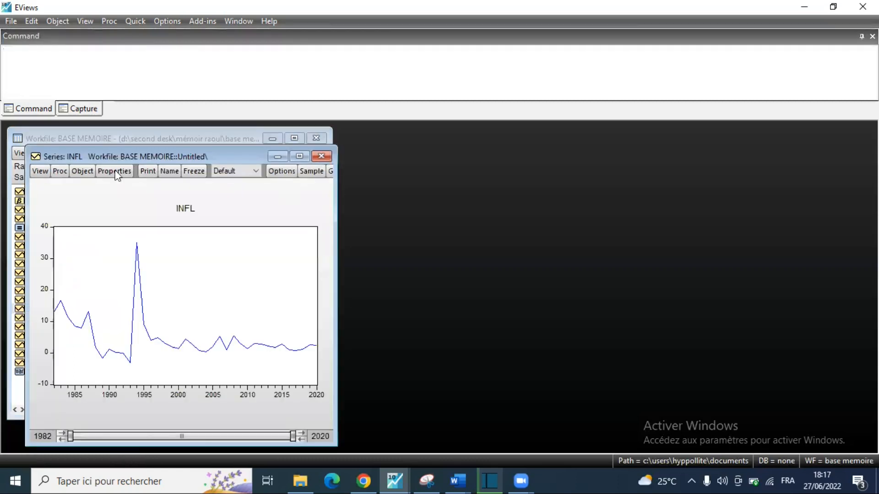
click(40, 171)
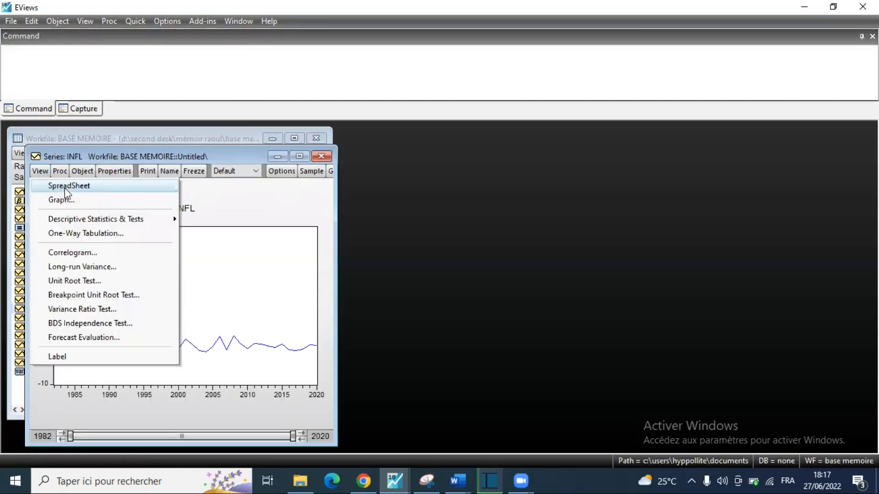
click(65, 186)
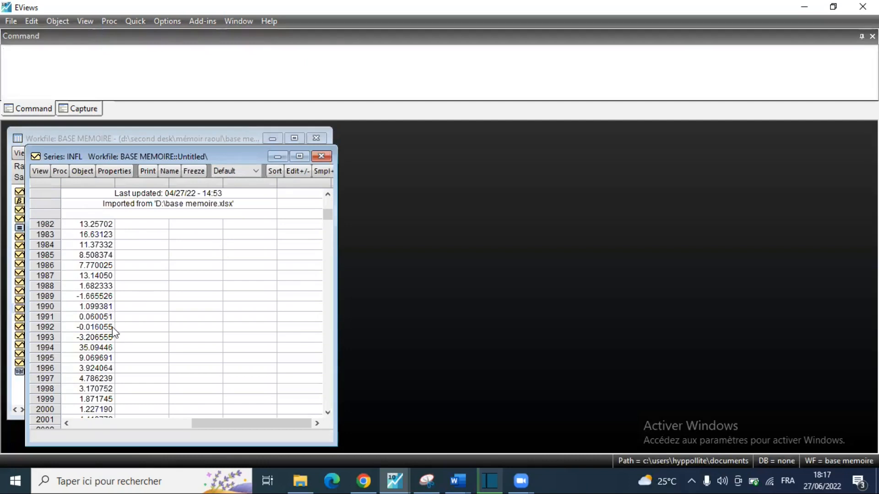
scroll(84, 327, up, 1)
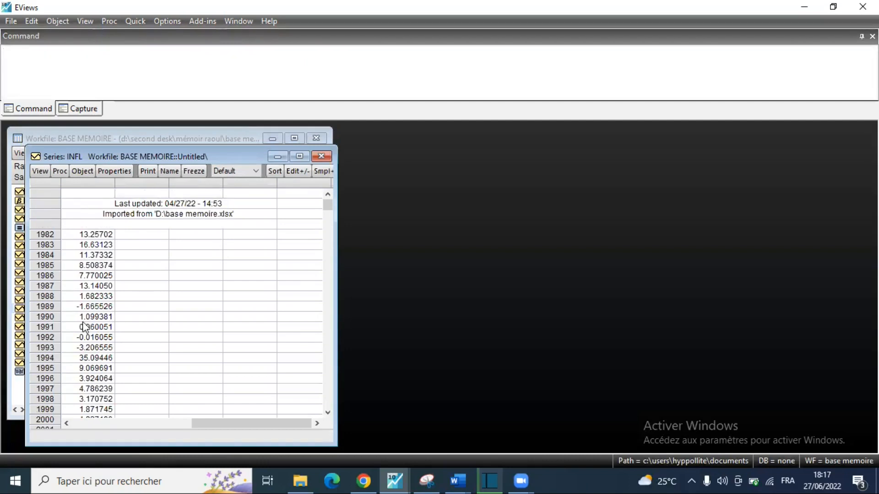
Display the descriptive Stats Table for INFL and review its statistics, including skewness, kurtosis, Jarque-Bera, probability and observations
click(43, 174)
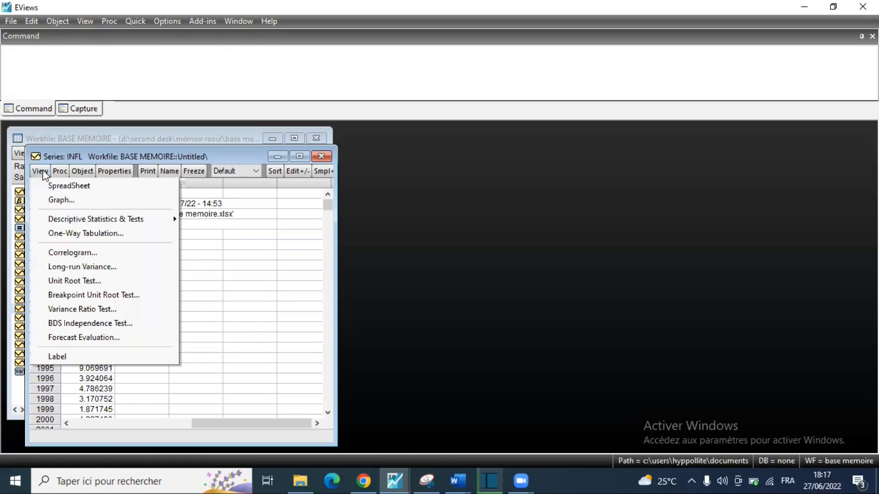
mouse_move(73, 222)
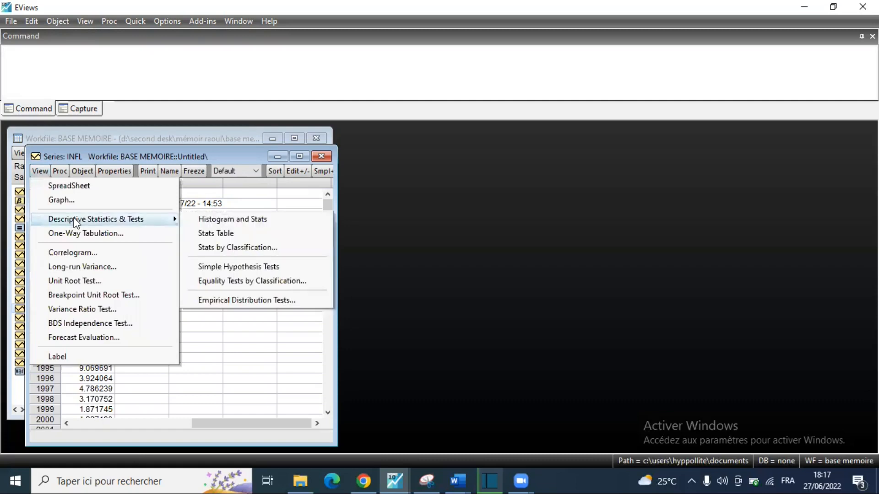
click(255, 234)
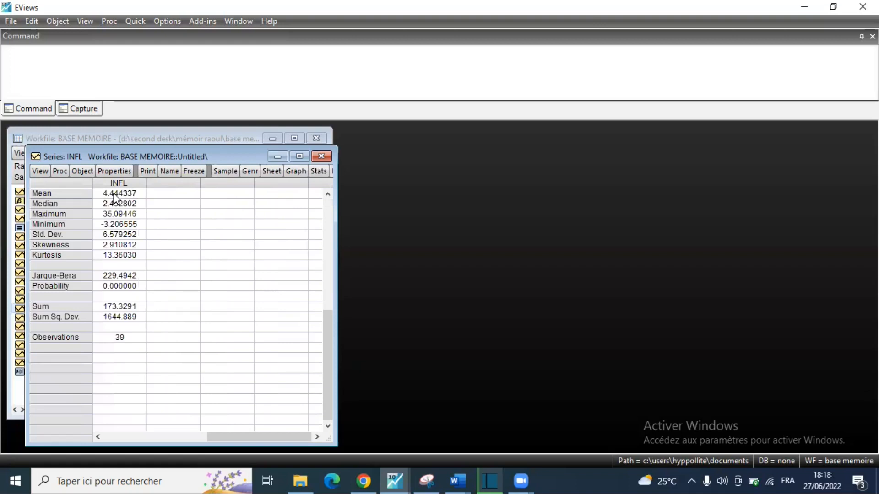
drag(114, 198, 114, 337)
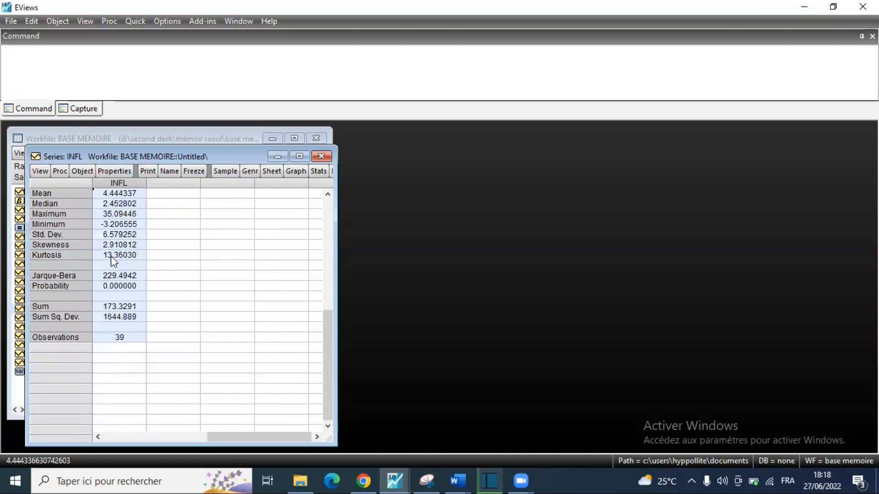
drag(113, 247, 111, 258)
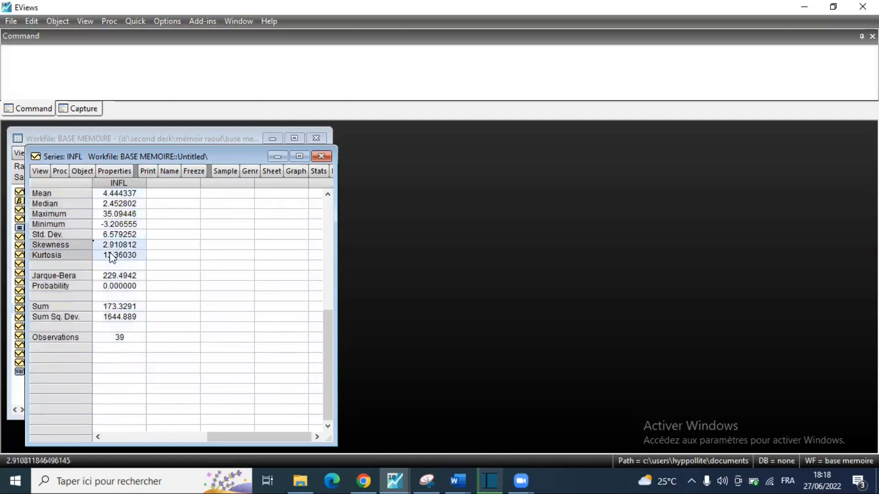
click(111, 276)
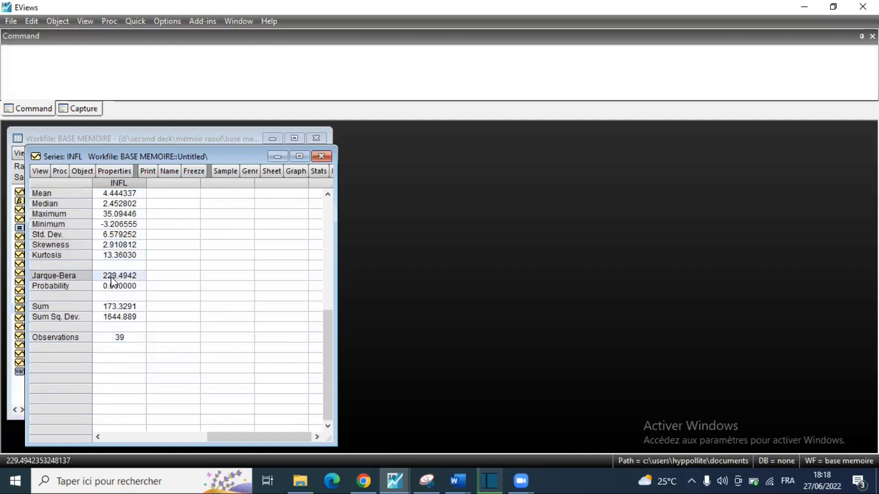
click(103, 286)
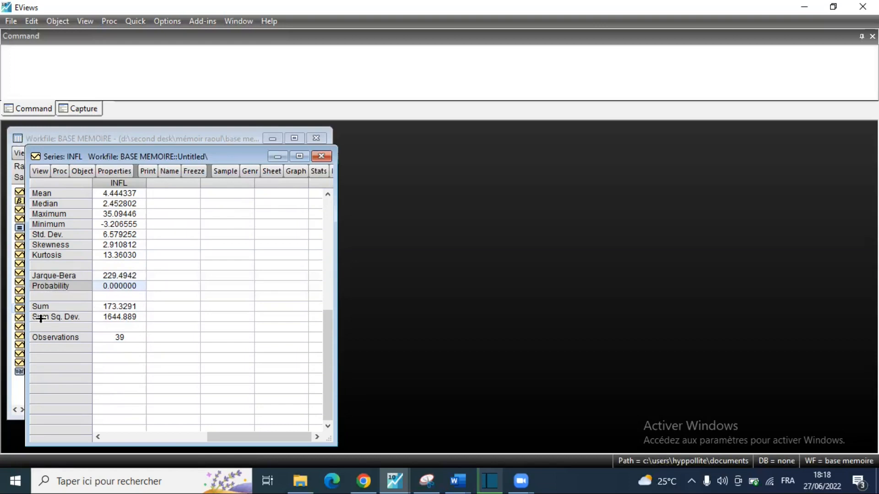
click(125, 339)
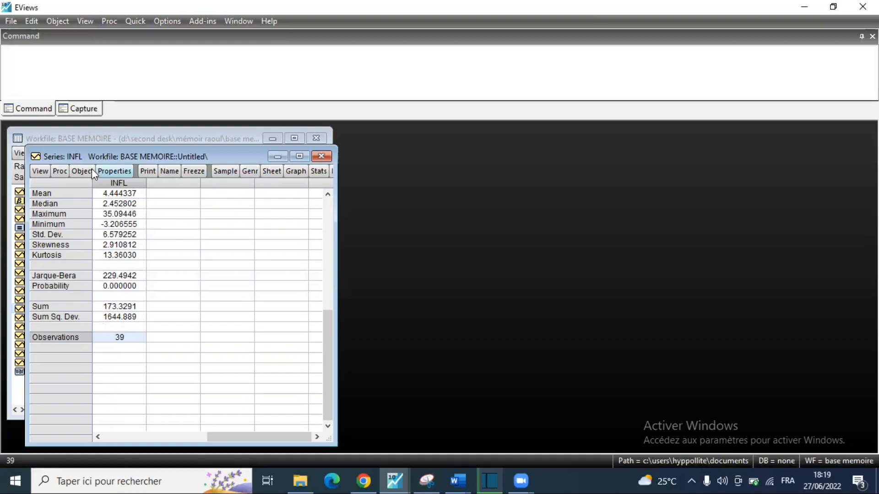
Display the histogram and descriptive statistics of the INFL series
click(40, 173)
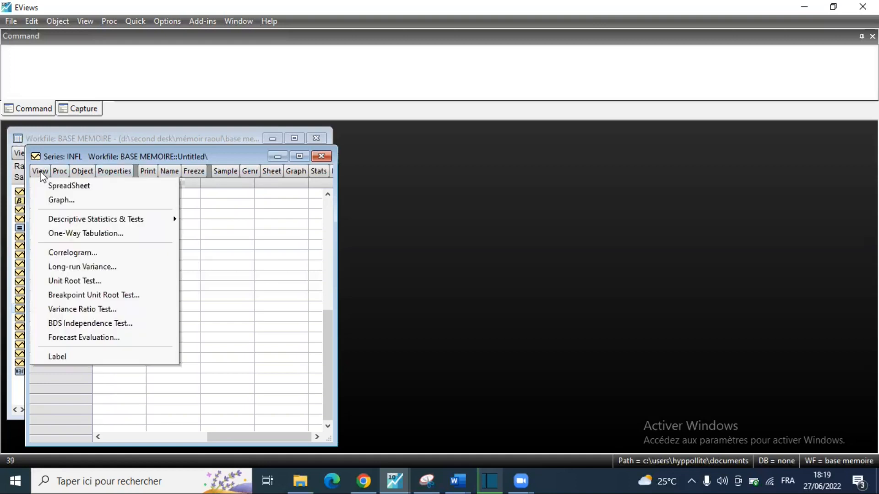
mouse_move(71, 222)
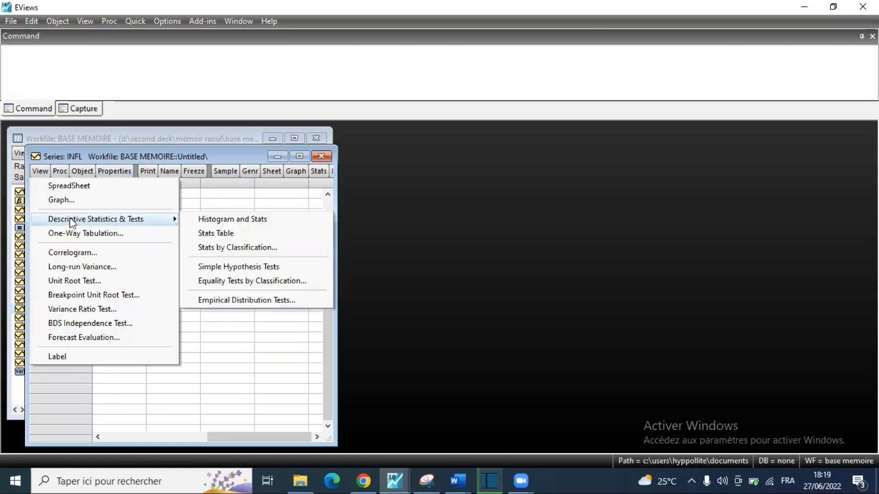
click(246, 219)
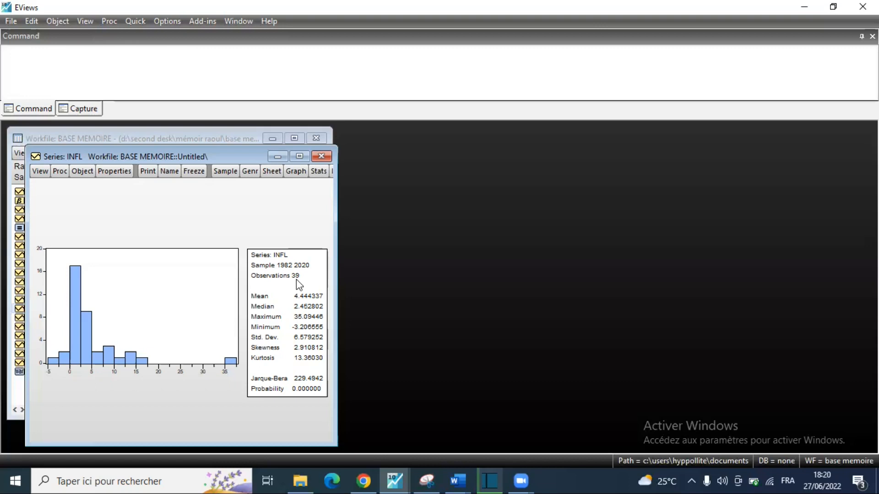
Plot INFL as a basic Line & Symbol graph of the raw data, and close the series window after viewing it
click(40, 171)
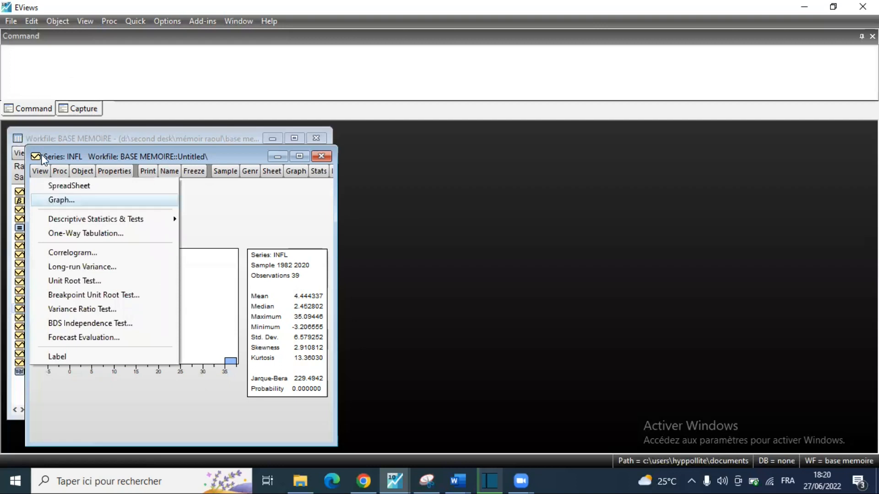
click(56, 152)
click(41, 171)
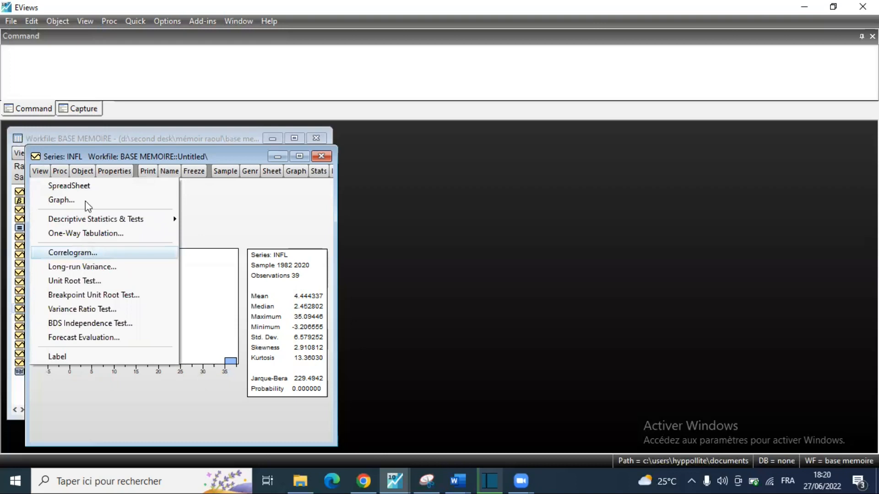
click(127, 202)
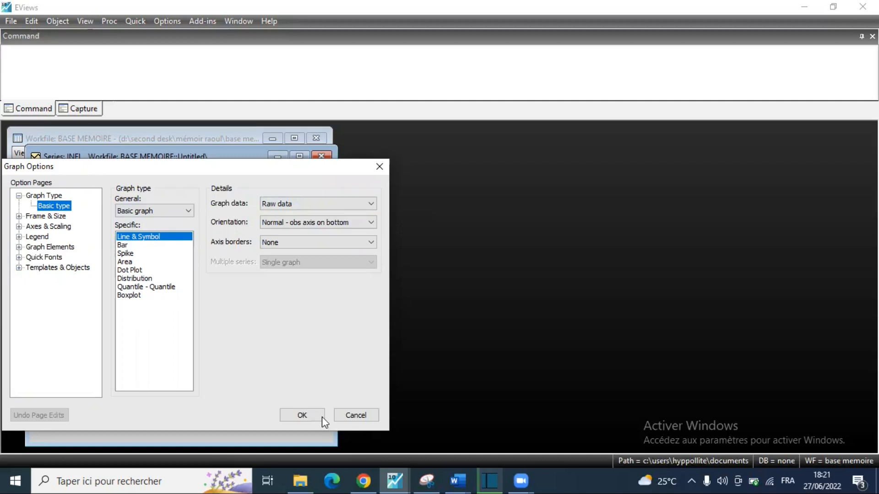
click(309, 412)
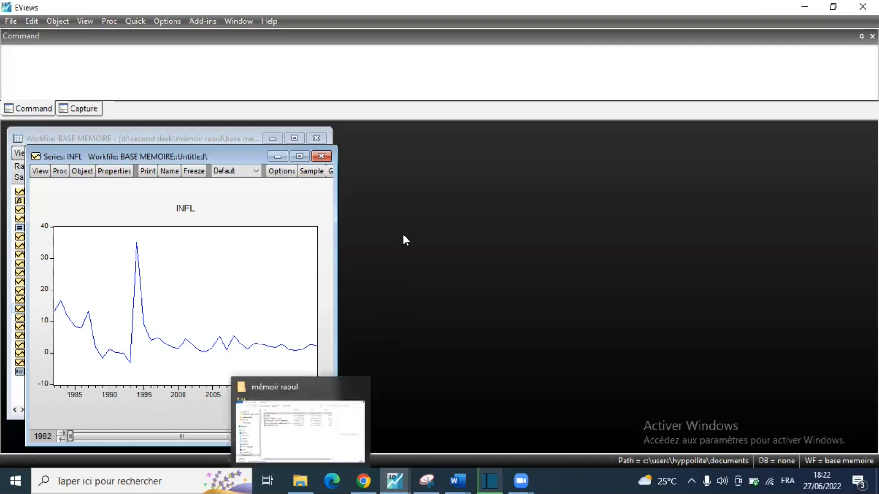
click(321, 157)
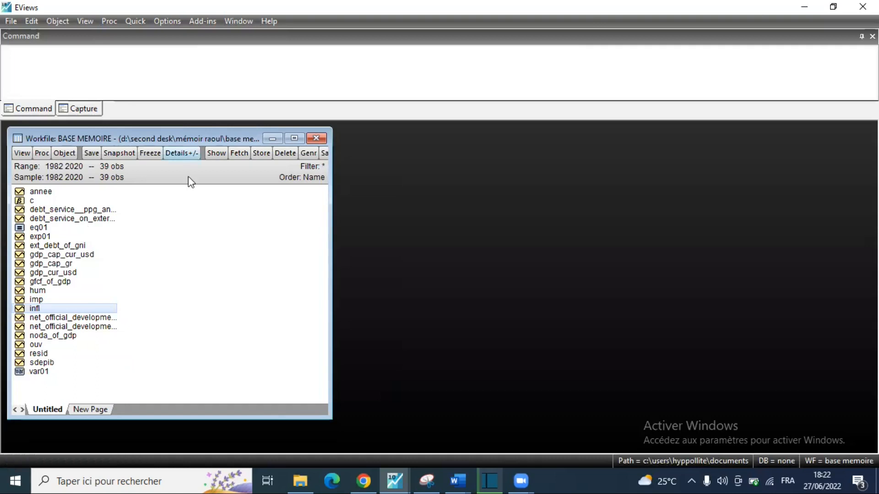
Open the ext_debt_of_gni and gdp_cur_usd series together as a group
click(48, 245)
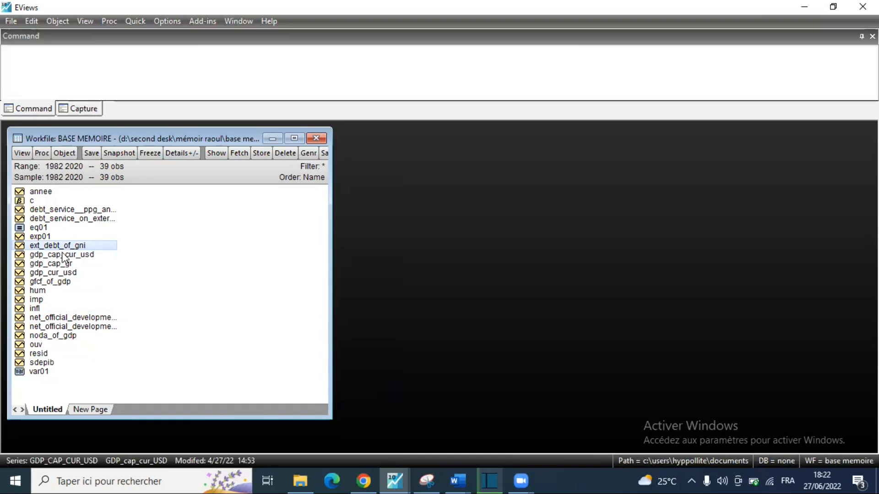
ctrl+click(47, 273)
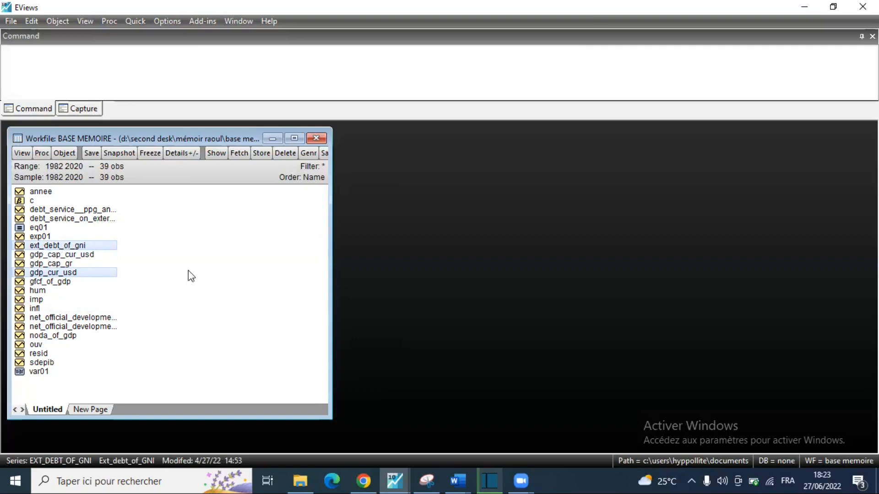
right_click(66, 246)
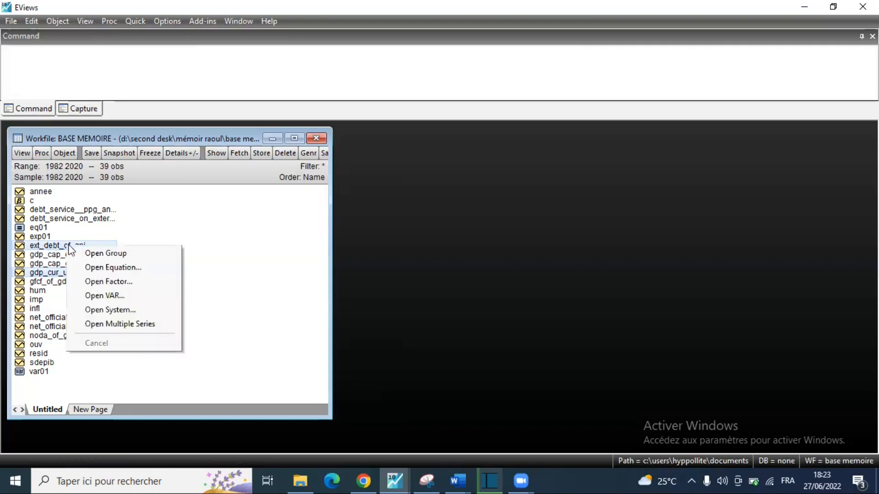
click(100, 255)
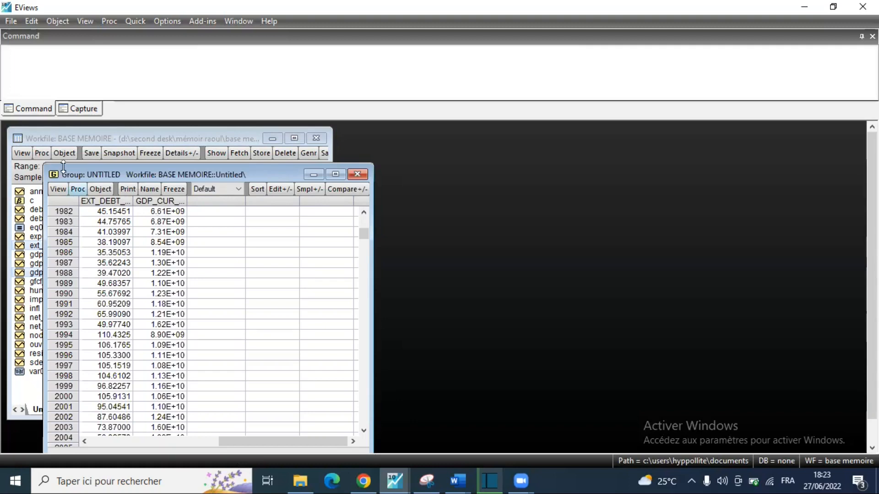
click(60, 188)
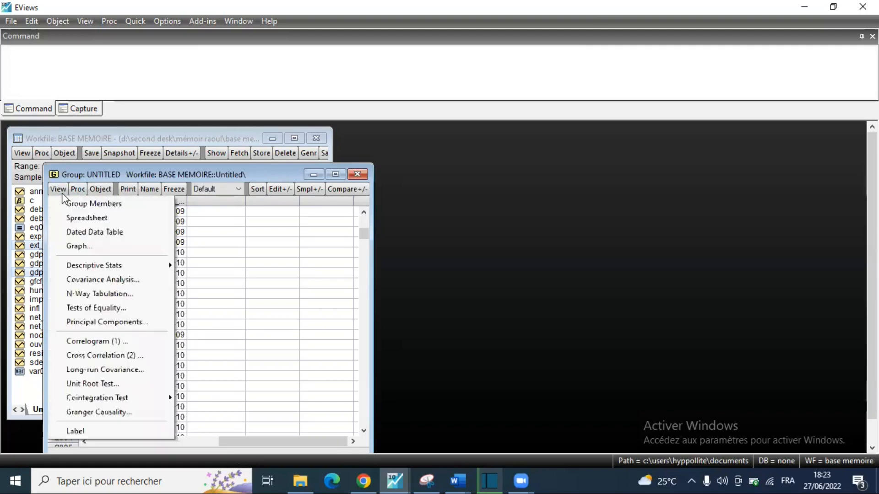
click(104, 247)
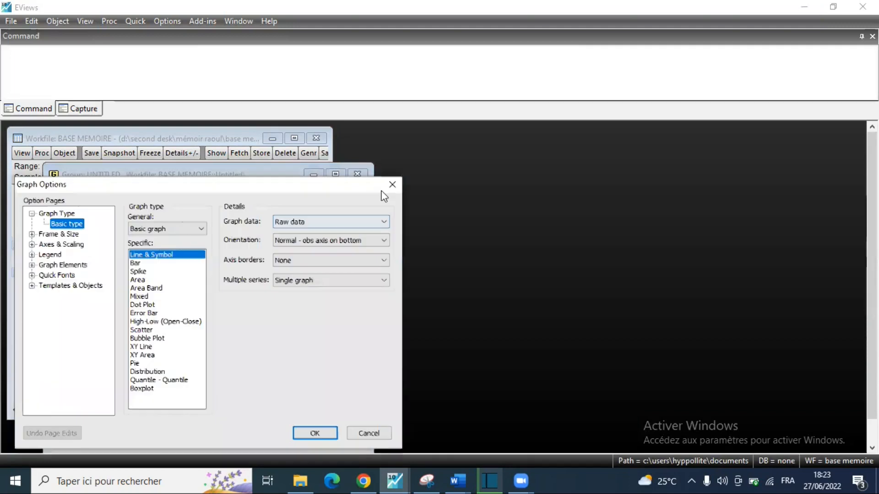
click(390, 187)
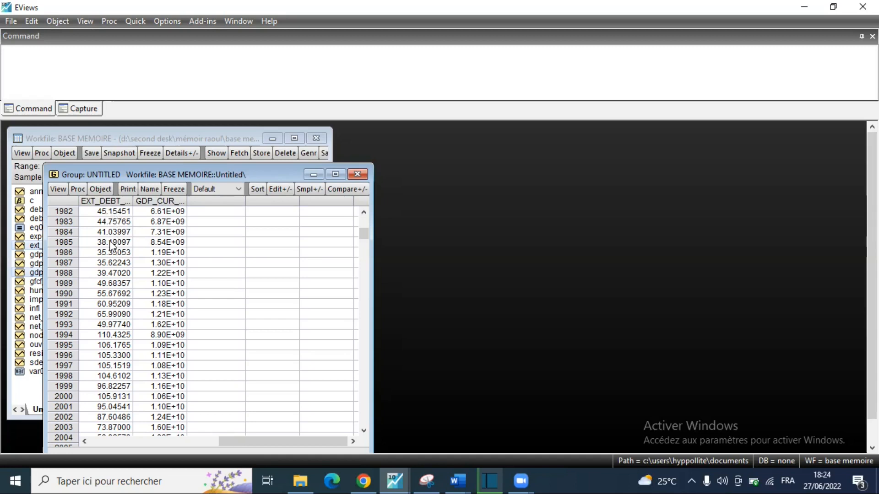
click(58, 189)
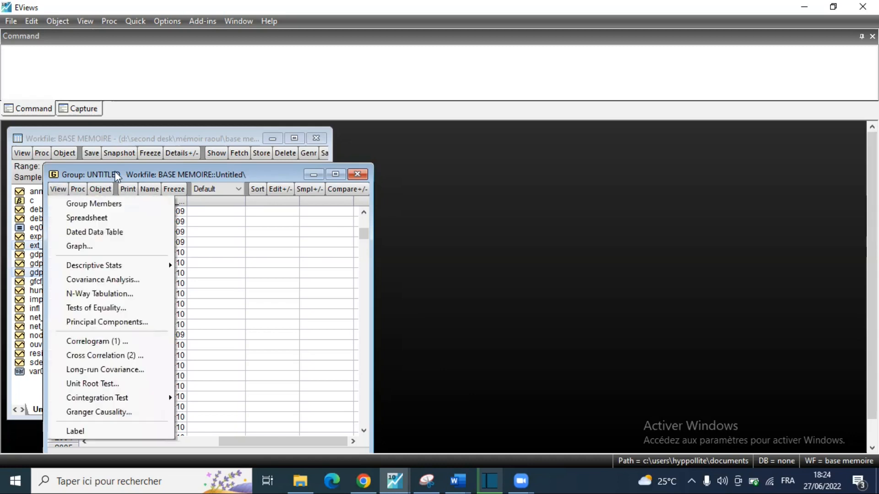
click(77, 191)
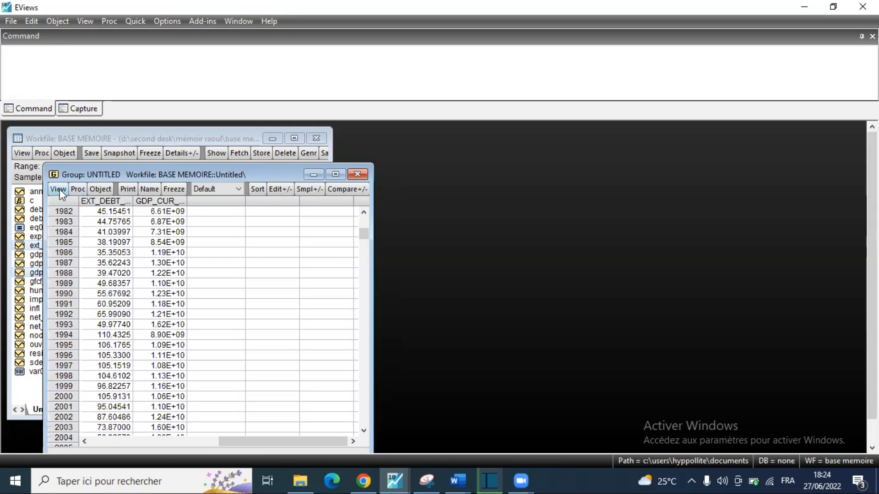
Plot the group's raw data as a basic Line & Symbol chart with both series in a single graph
click(58, 189)
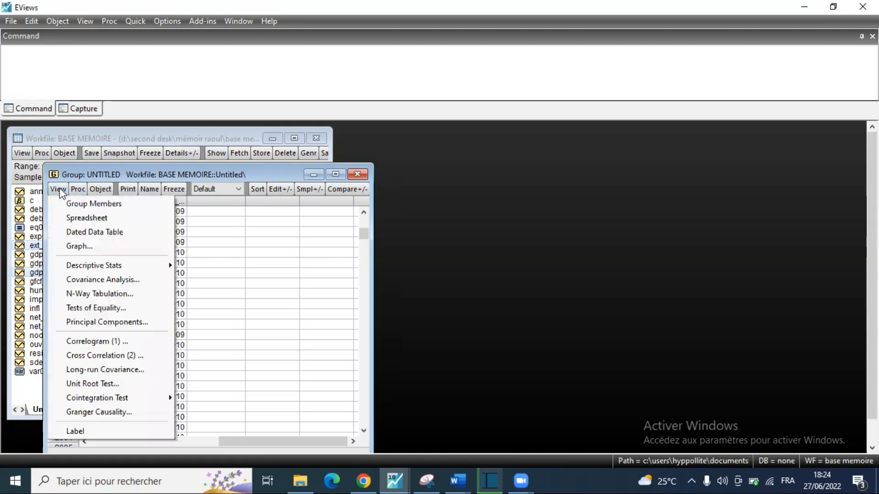
click(94, 247)
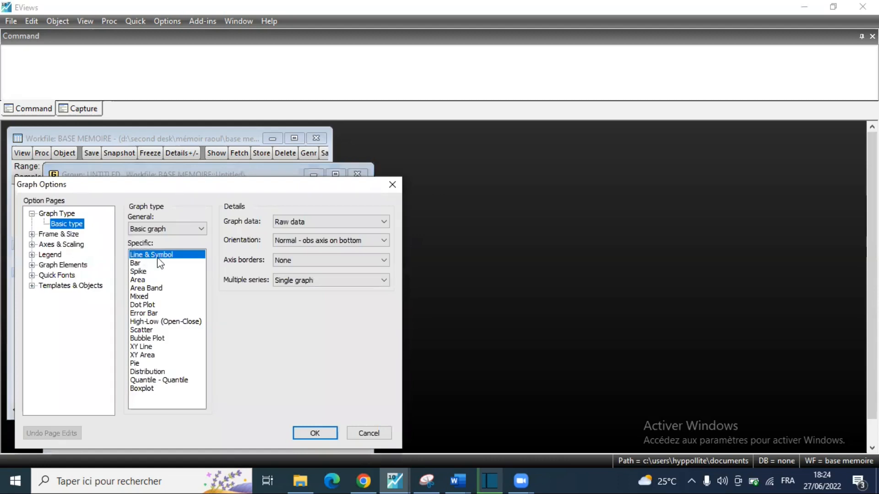
click(315, 433)
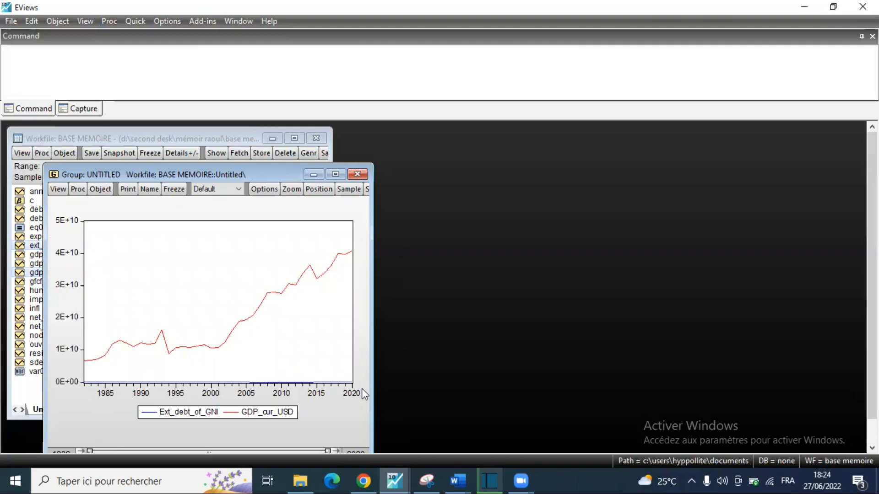
mouse_move(143, 381)
In the group graph's data scaling options, assign Ext_debt_of_GNI to the right axis and GDP_cur_USD to the left axis
click(57, 190)
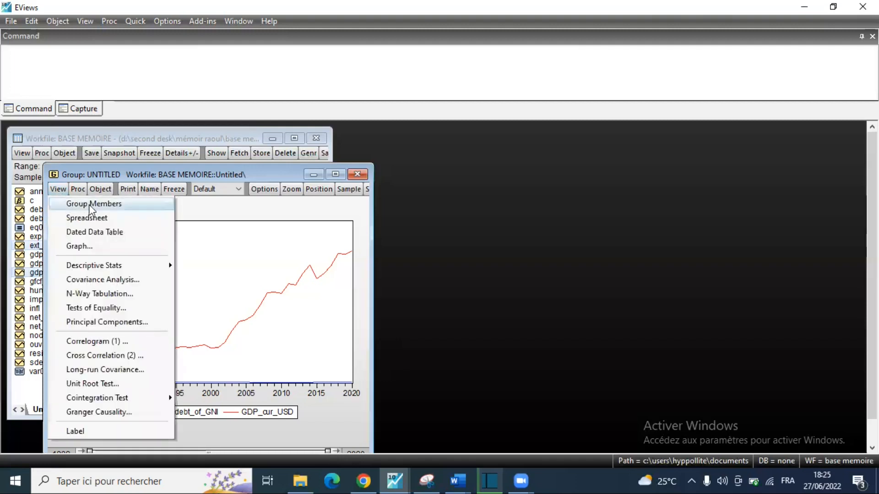
click(87, 247)
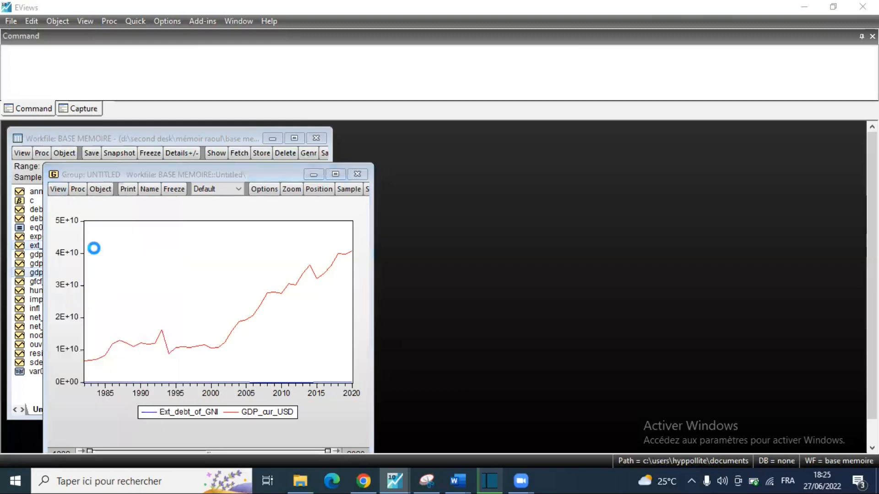
double_click(98, 255)
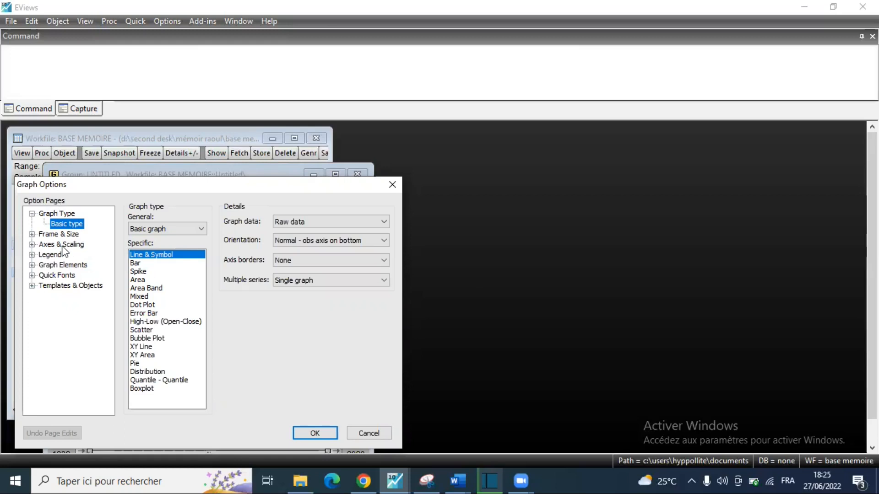
click(35, 243)
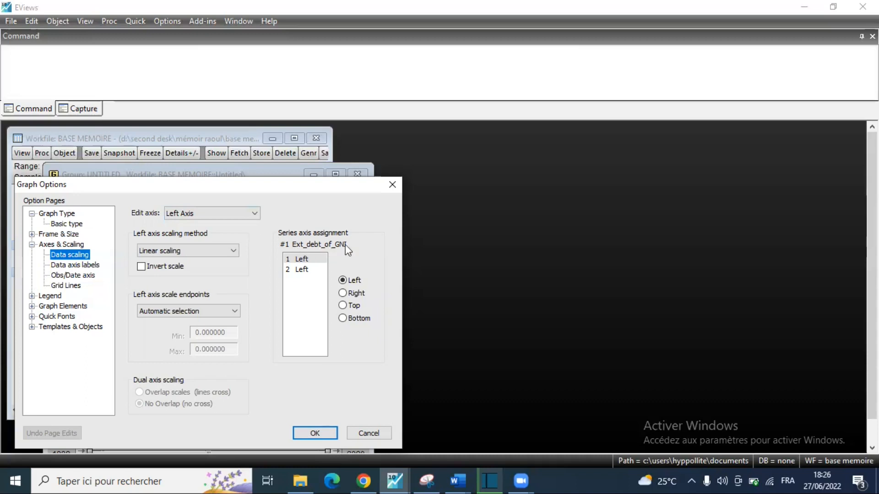
click(299, 271)
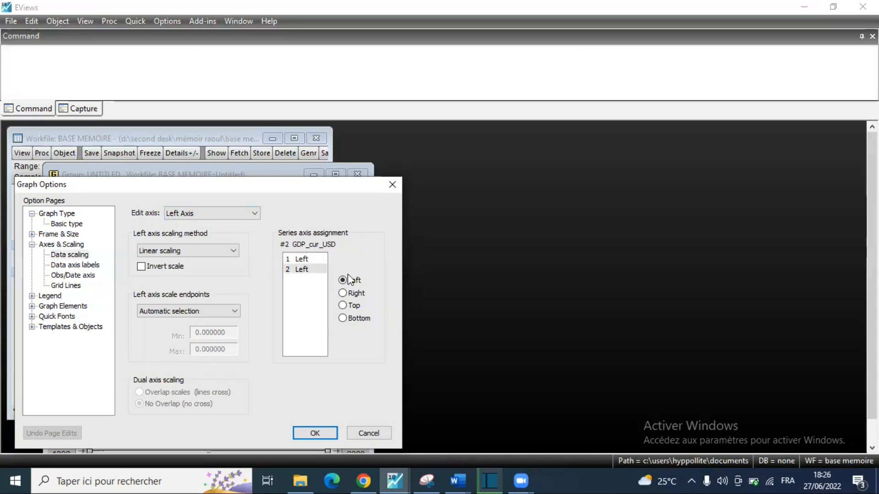
click(357, 298)
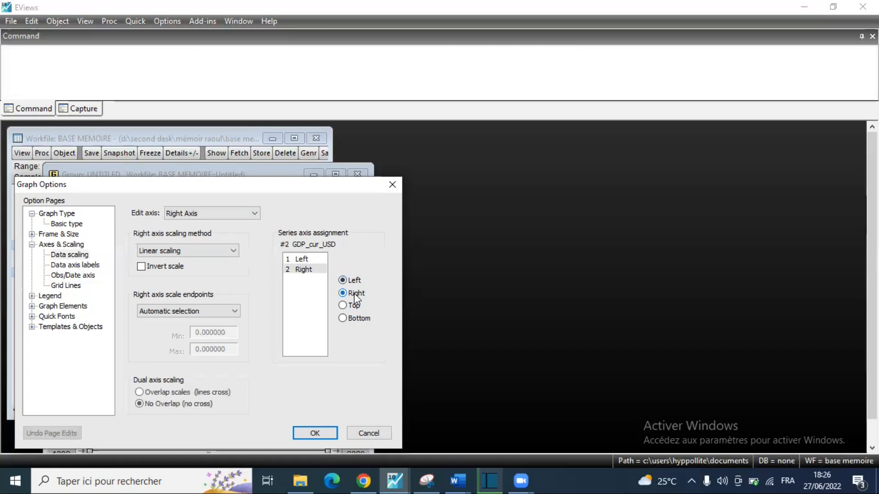
click(301, 259)
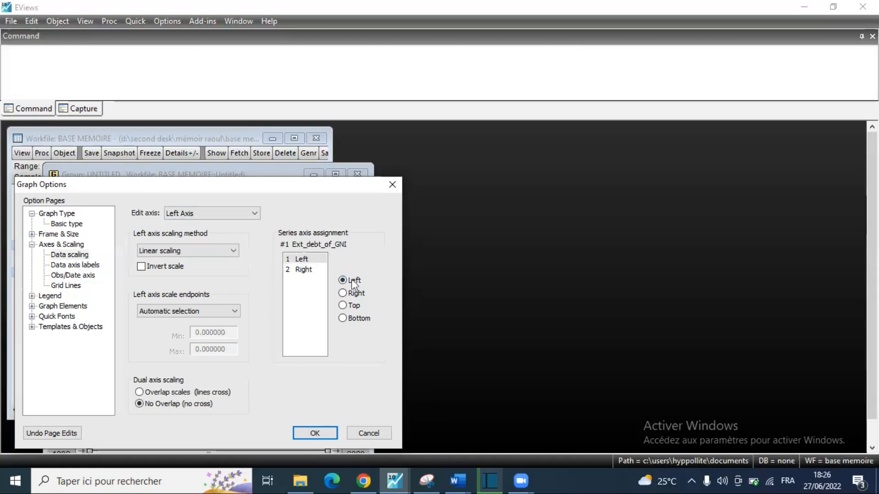
click(343, 293)
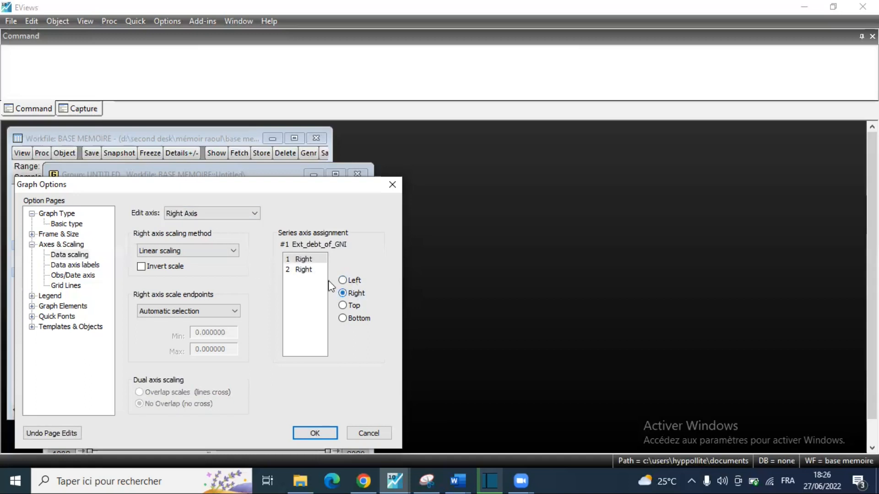
click(303, 270)
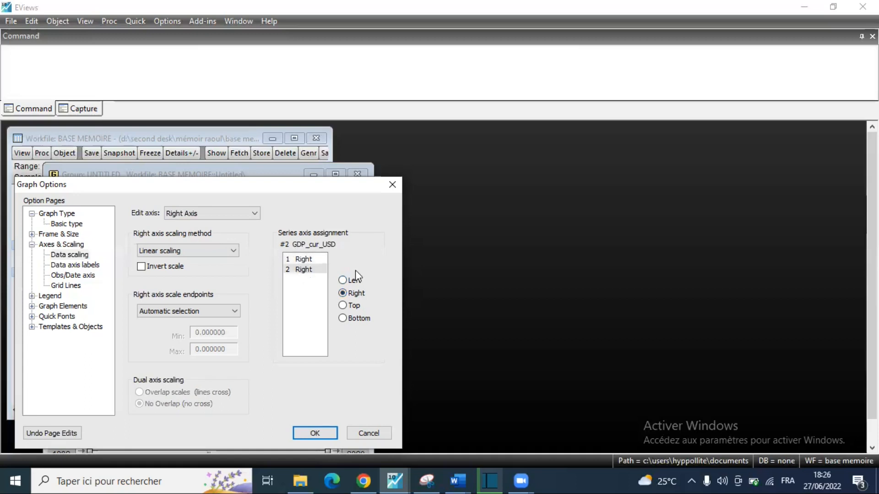
click(343, 280)
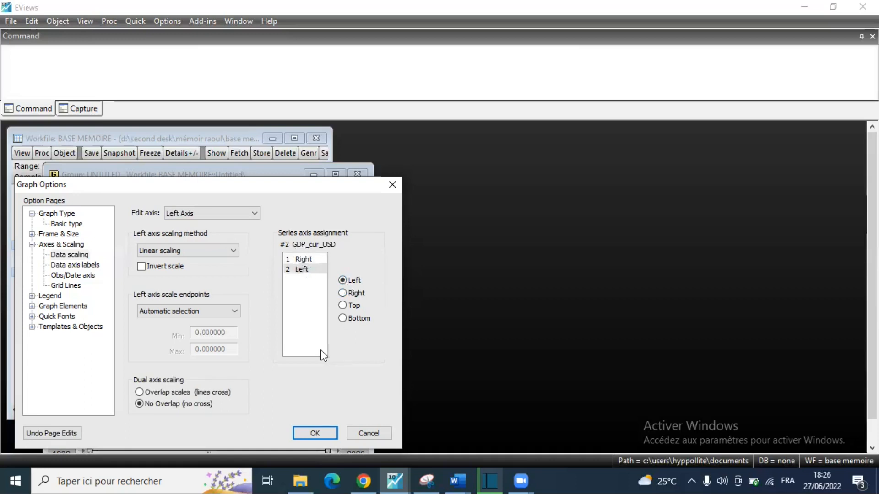
Check both series' axis assignments, set the dual axis scaling to overlapping scales with lines crossing, and apply the graph options
click(303, 260)
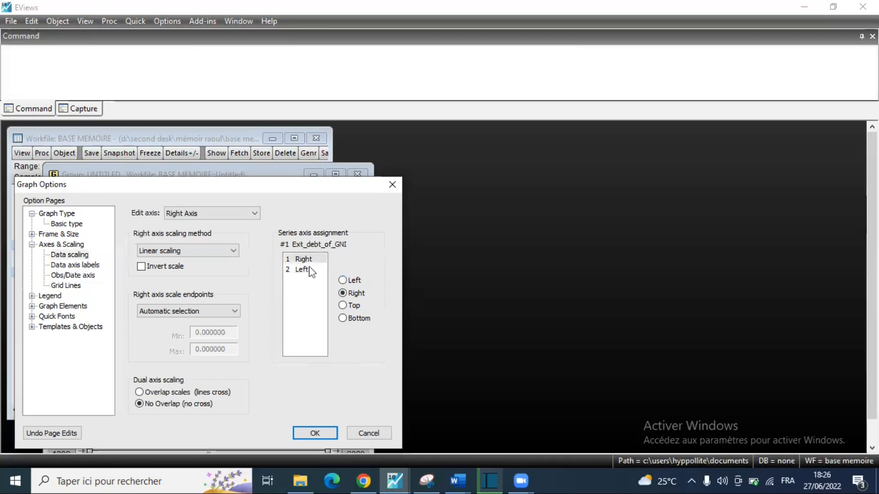
click(303, 270)
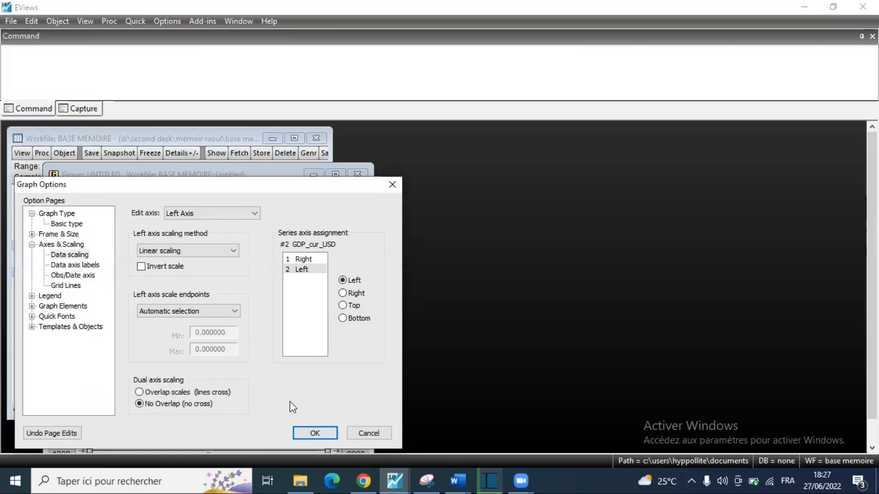
click(140, 393)
click(312, 433)
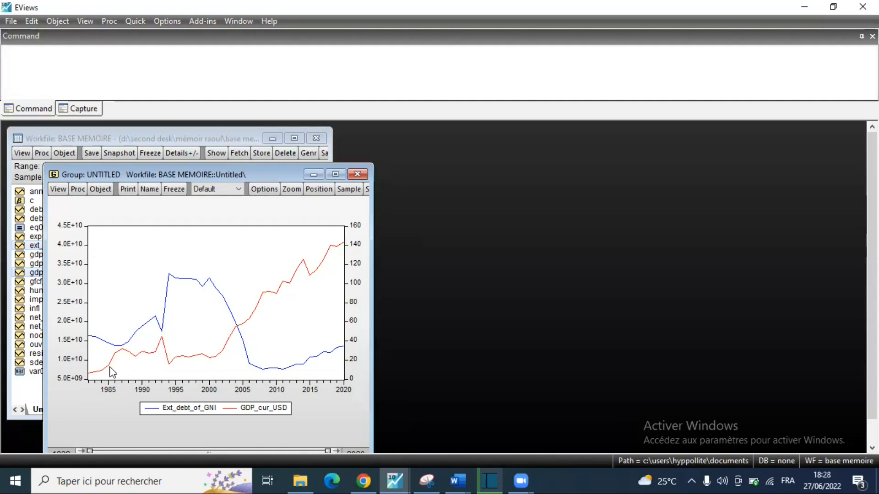
Examine the data points and turning points along the Ext_debt_of_GNI and GDP_cur_USD curves to compare their evolution over time
mouse_move(212, 285)
mouse_move(163, 337)
mouse_move(172, 279)
mouse_move(209, 281)
mouse_move(272, 360)
mouse_move(266, 291)
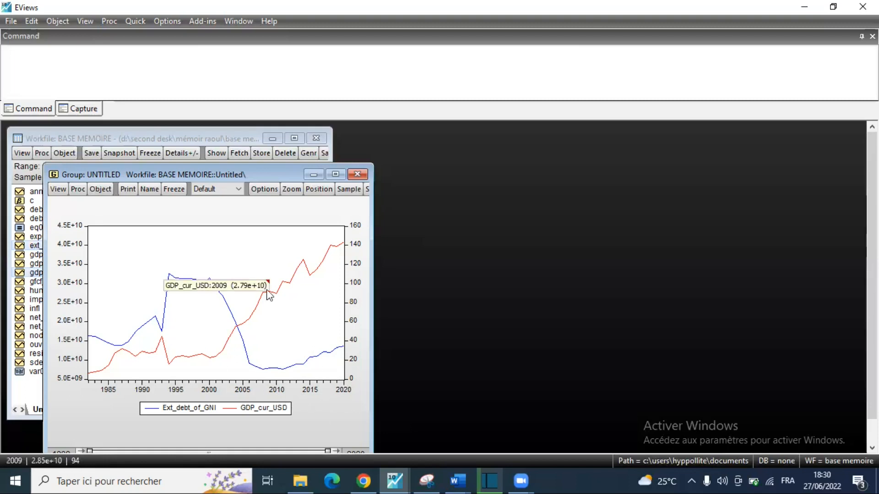